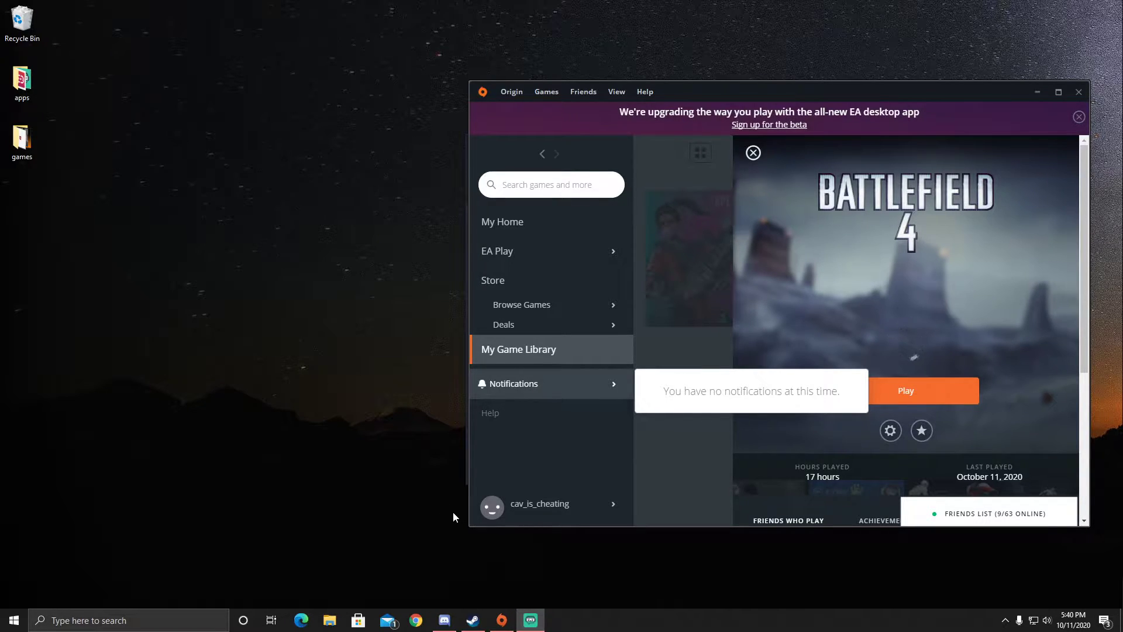
Close the stray File Explorer window and return to Origin's My Game Library via the profile menu
left_click(331, 621)
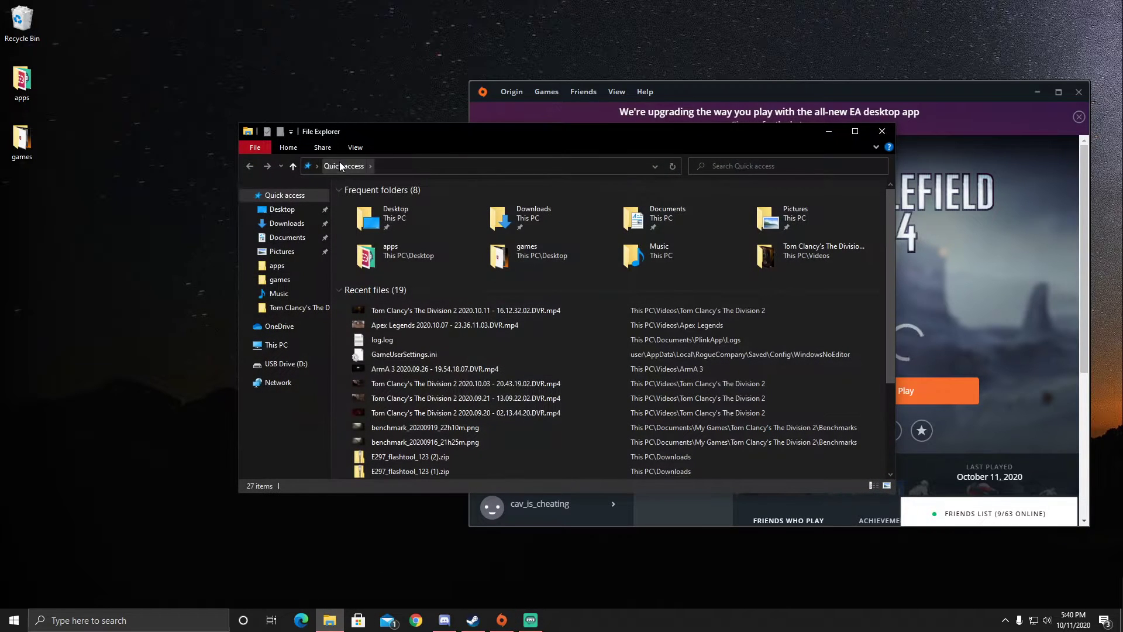
left_click(355, 148)
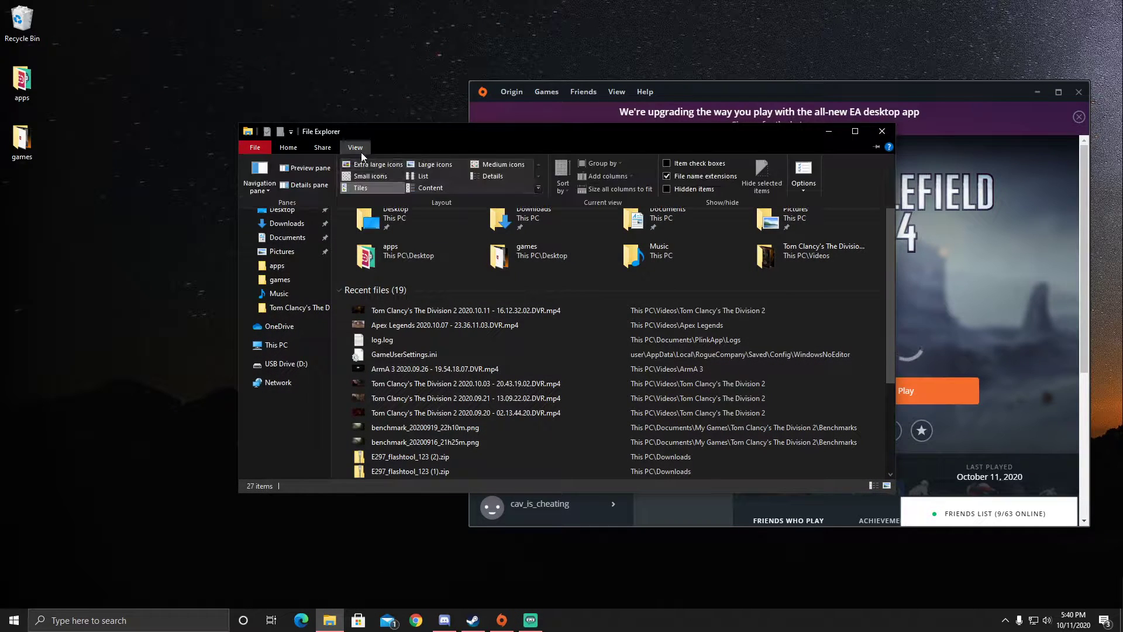
left_click(882, 132)
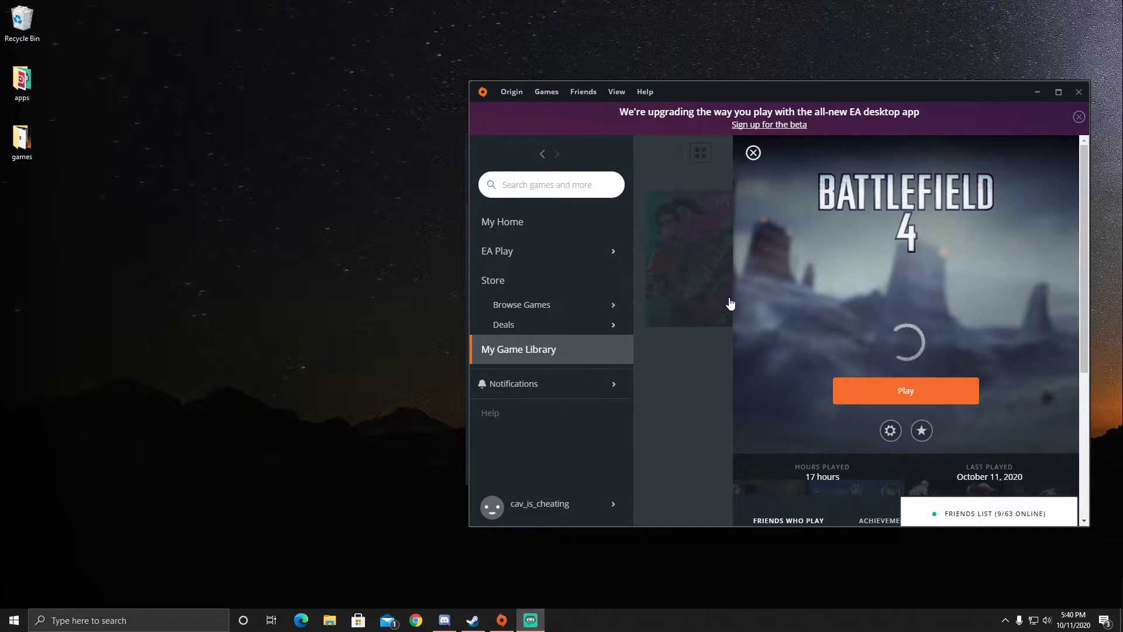
left_click(535, 505)
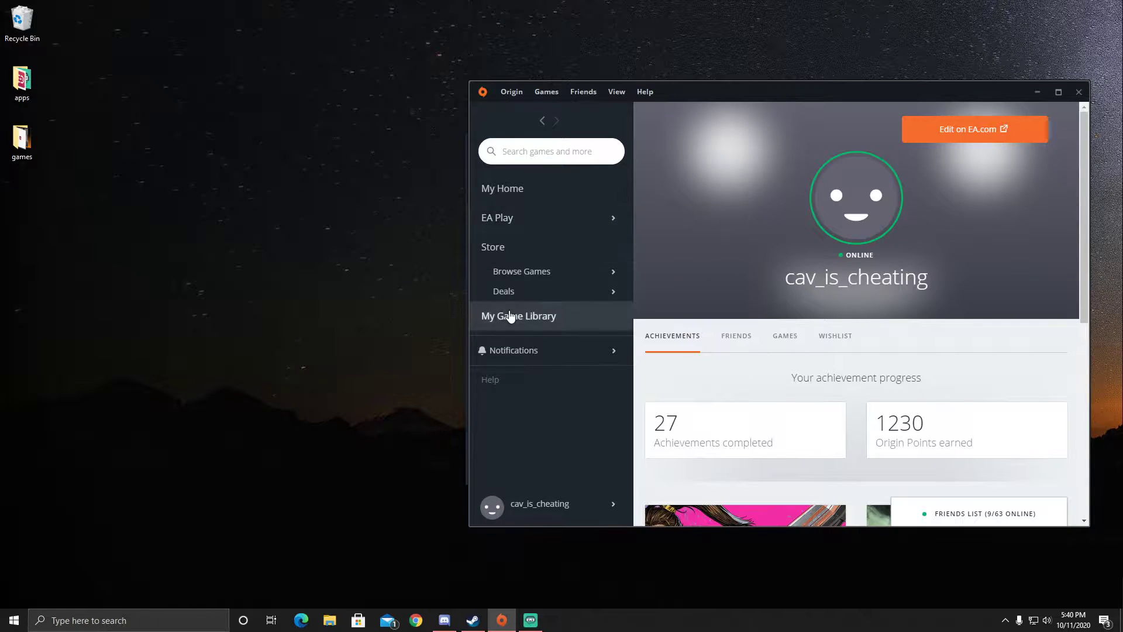
left_click(509, 316)
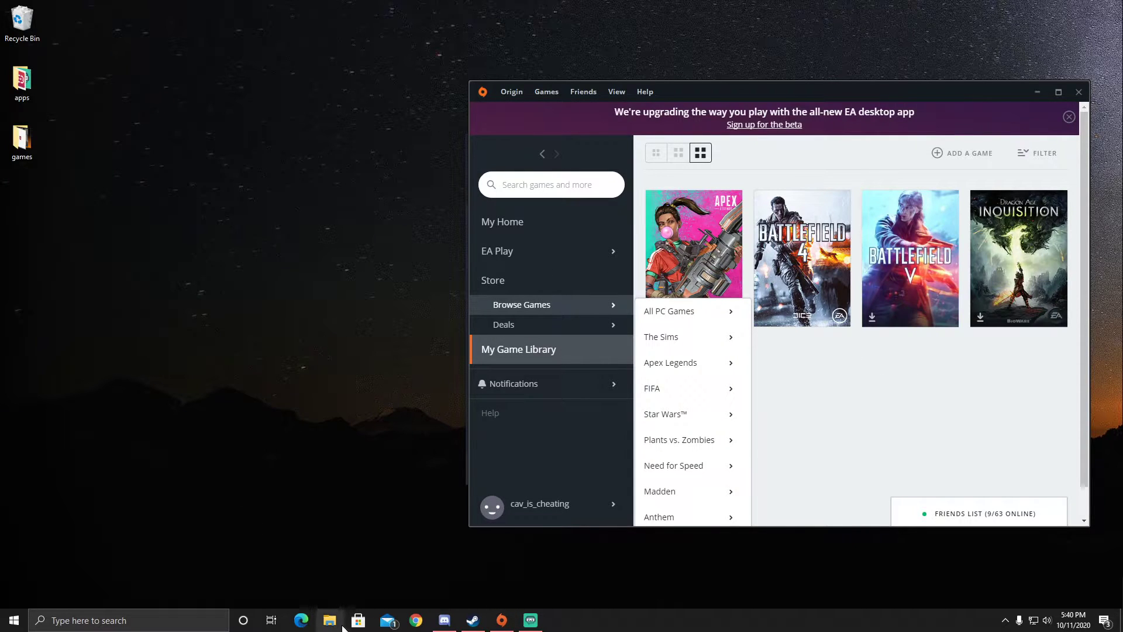
Browse File Explorer from This PC to C:\Program Files (x86)
left_click(331, 620)
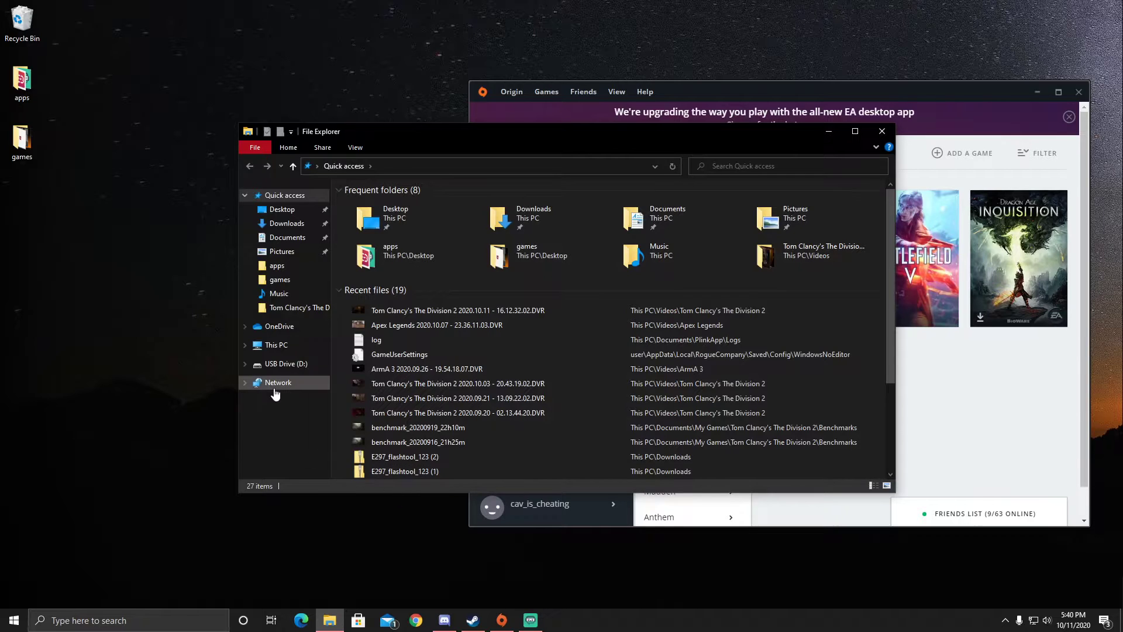
left_click(279, 345)
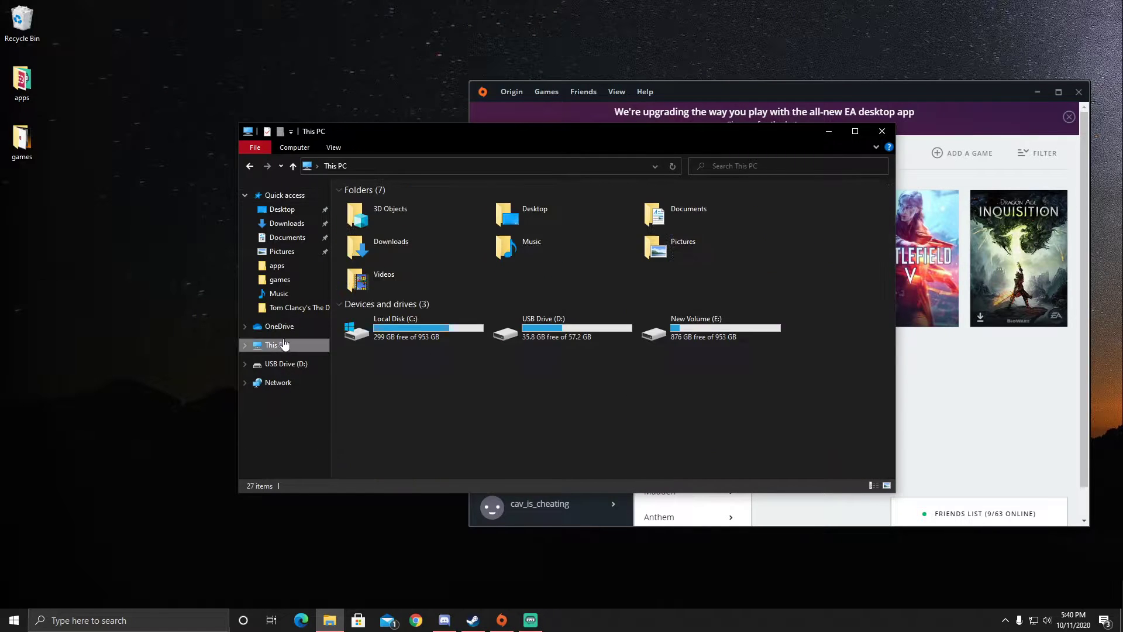
double_click(430, 329)
double_click(403, 227)
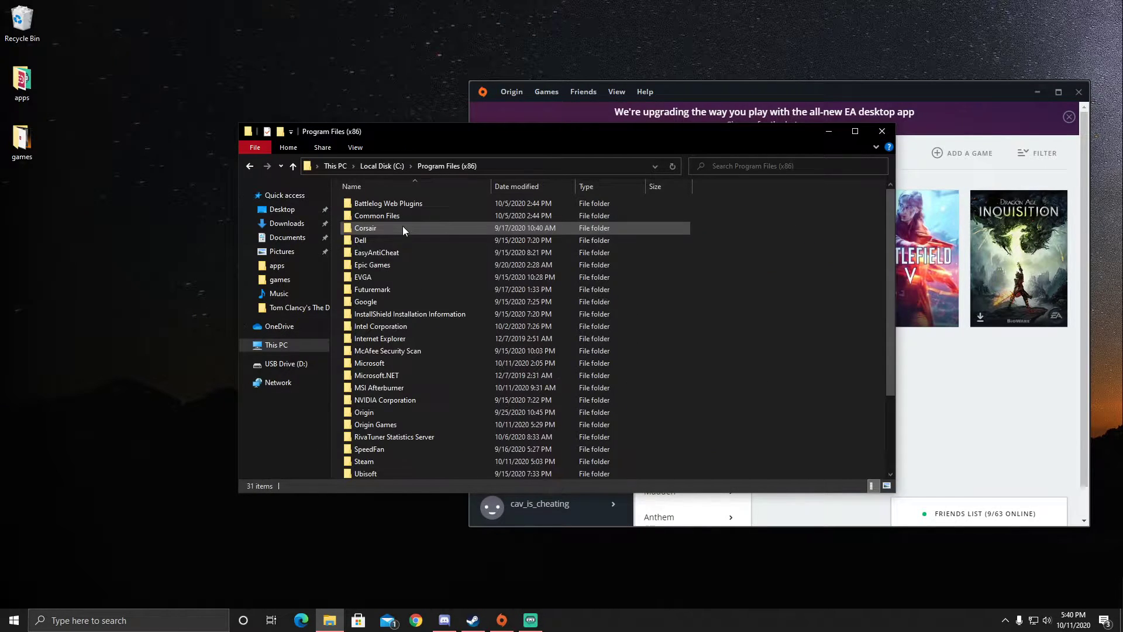
scroll(423, 318, "down", 1)
scroll(418, 332, "down", 1)
scroll(419, 333, "down", 1)
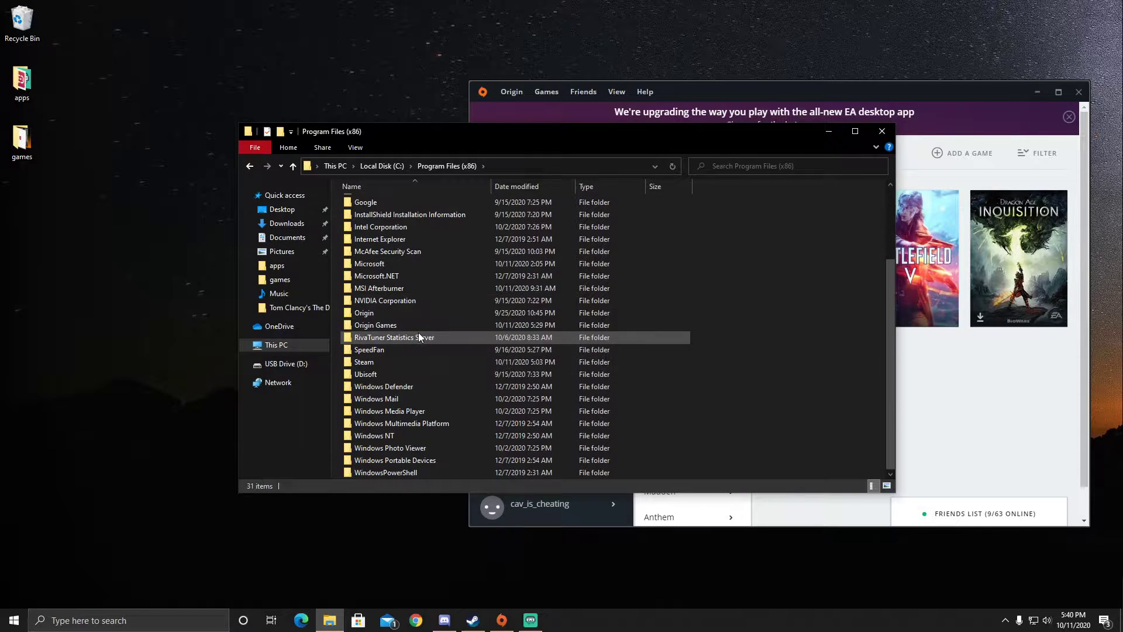
left_click(326, 621)
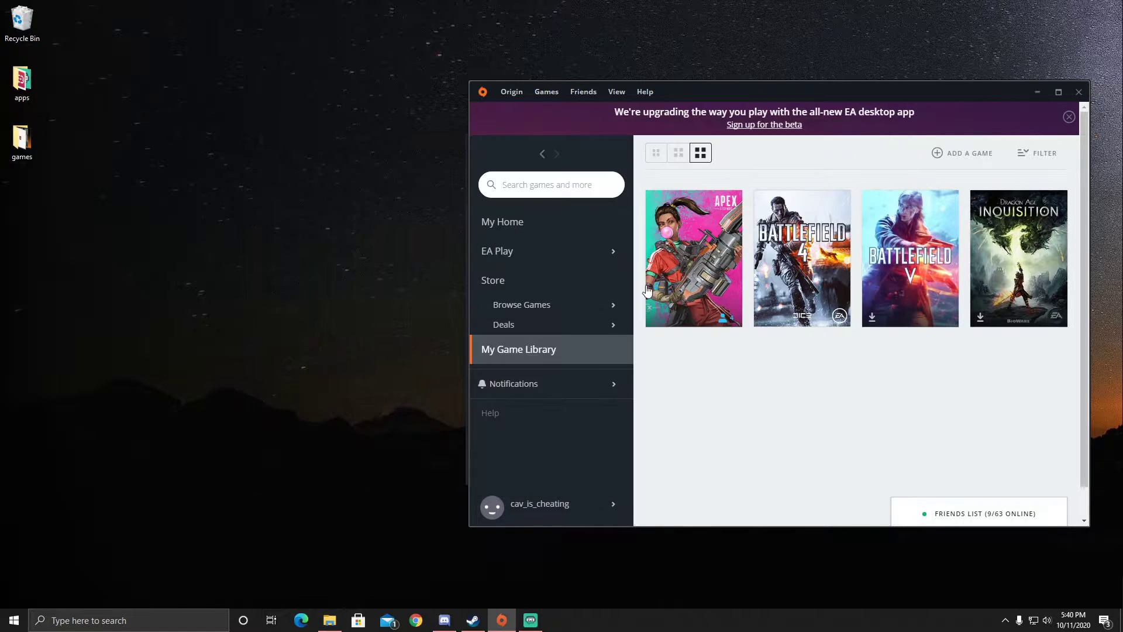
left_click(326, 620)
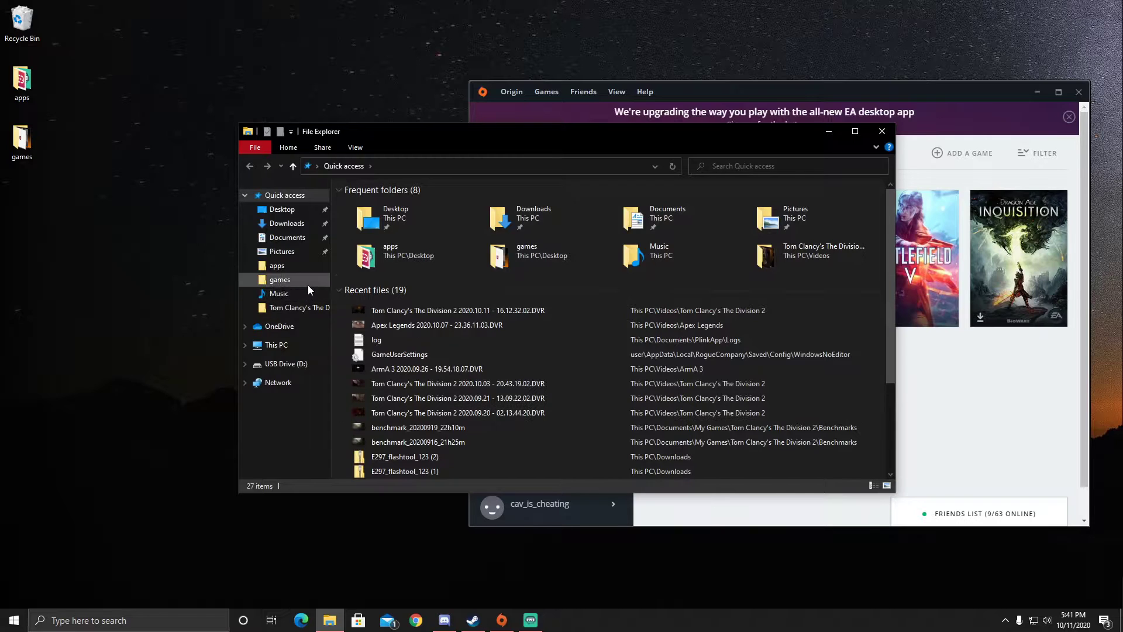
left_click(297, 347)
double_click(395, 323)
double_click(395, 228)
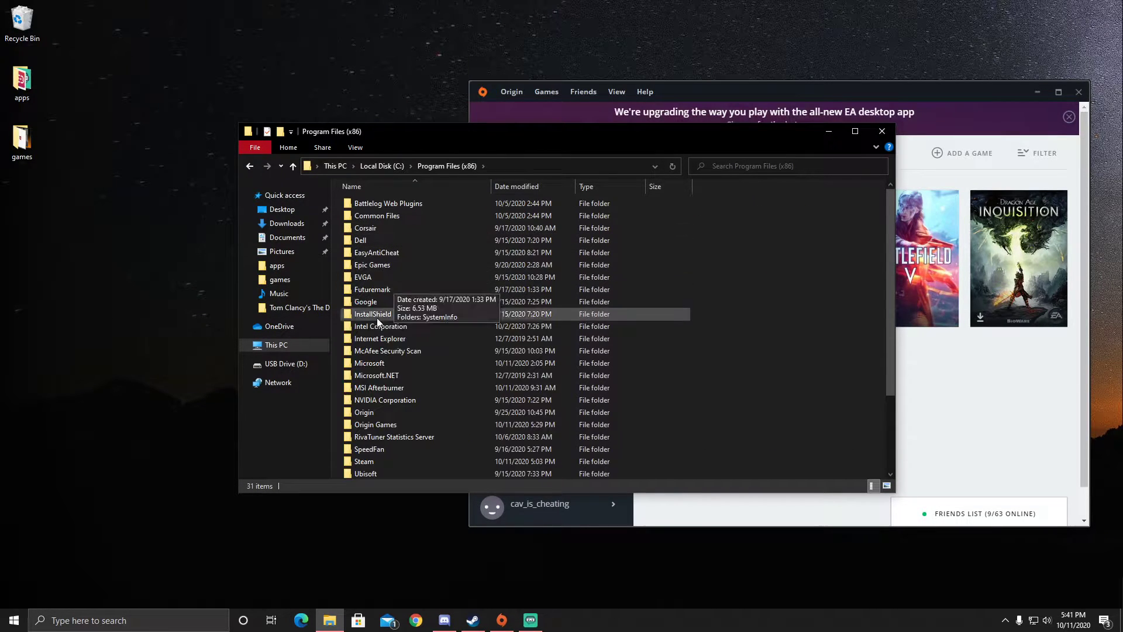
scroll(395, 406, "down", 1)
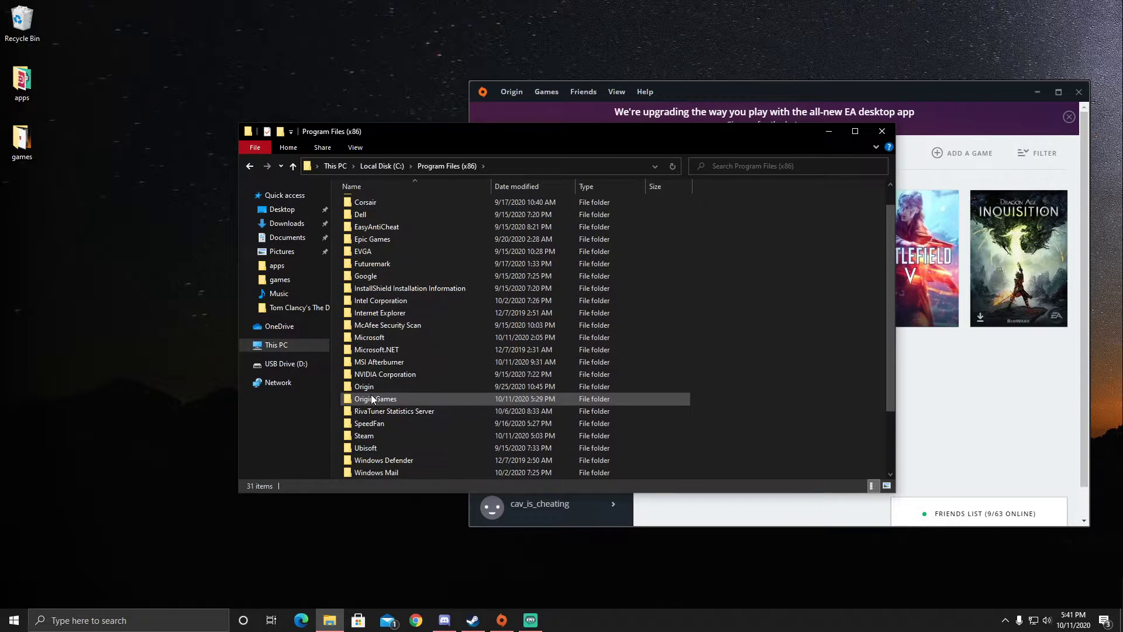
In Origin Games\Battlefield 4, create a new text document with the default name
double_click(372, 397)
double_click(407, 221)
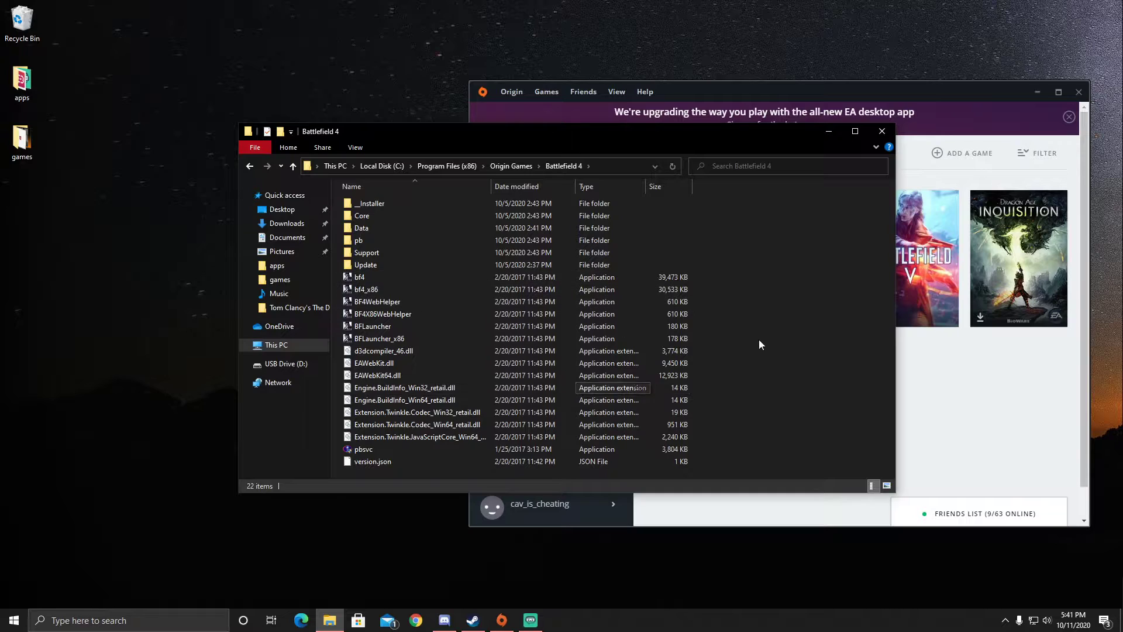
right_click(770, 380)
mouse_move(798, 518)
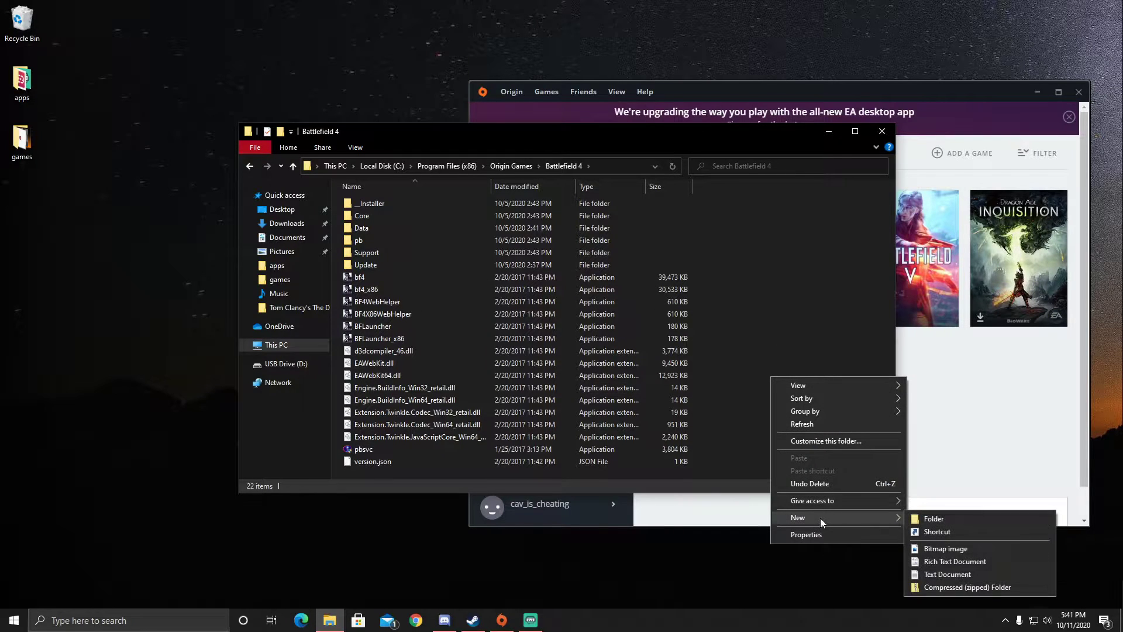
left_click(946, 579)
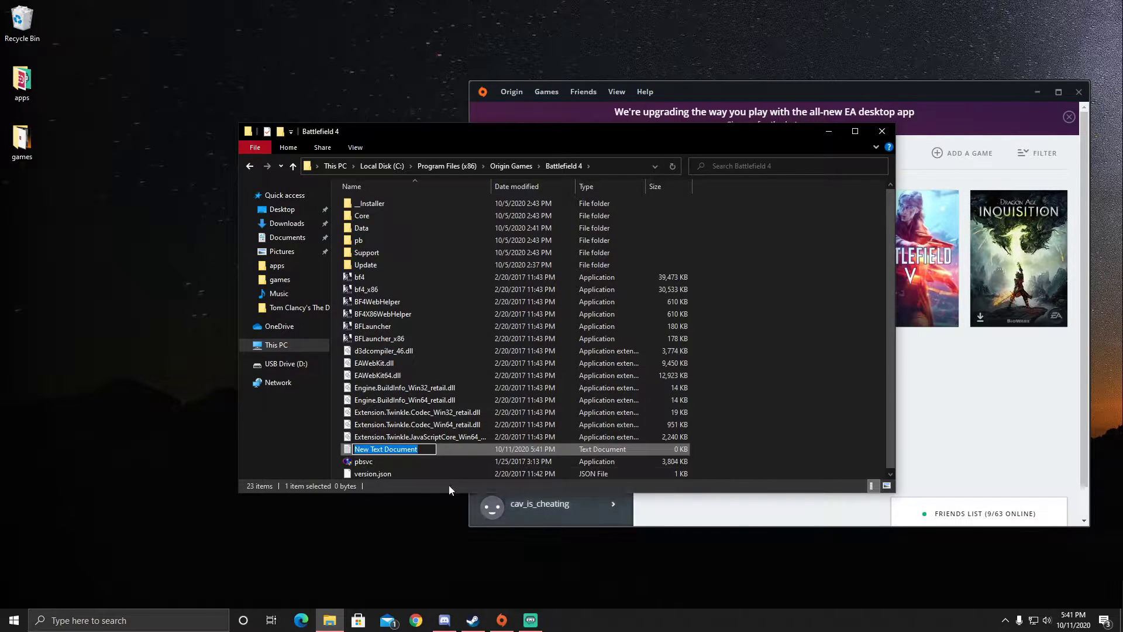
left_click(452, 447)
Paste 'GameTime.MaxVariableFps 240' into the new document, save it, and close Notepad
double_click(452, 450)
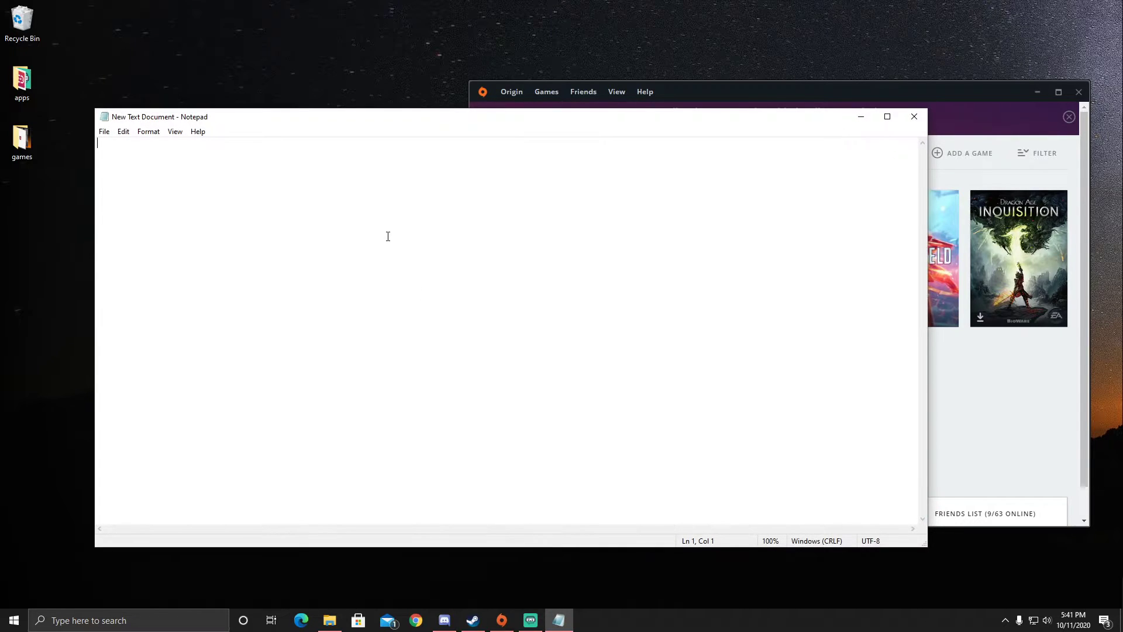
type("GameTime.MaxVariableFps 0")
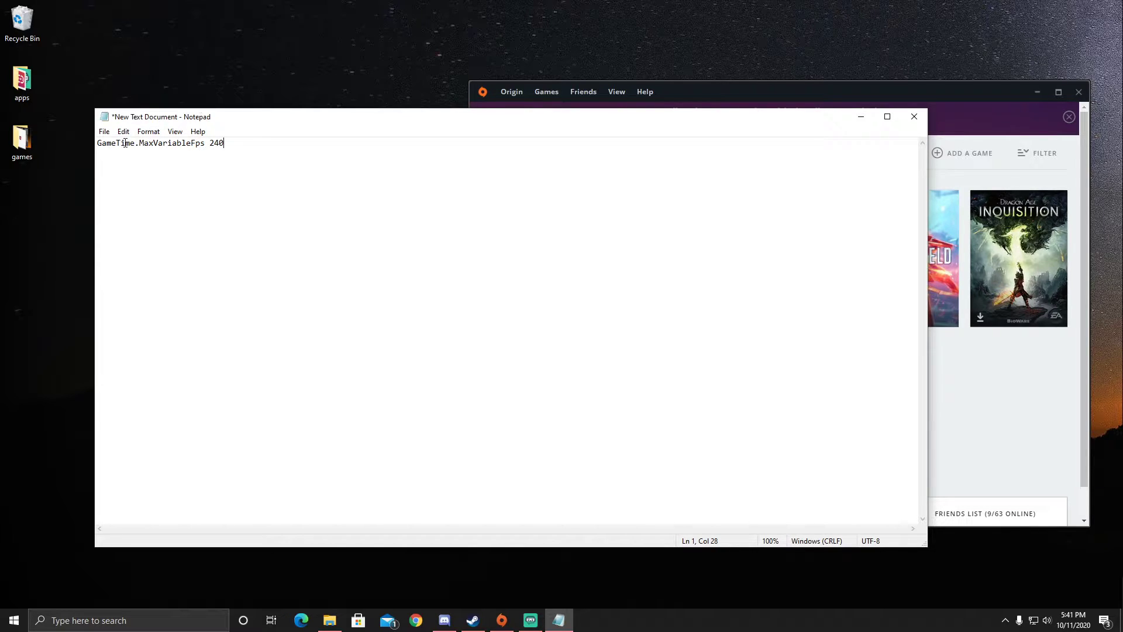
left_click(102, 132)
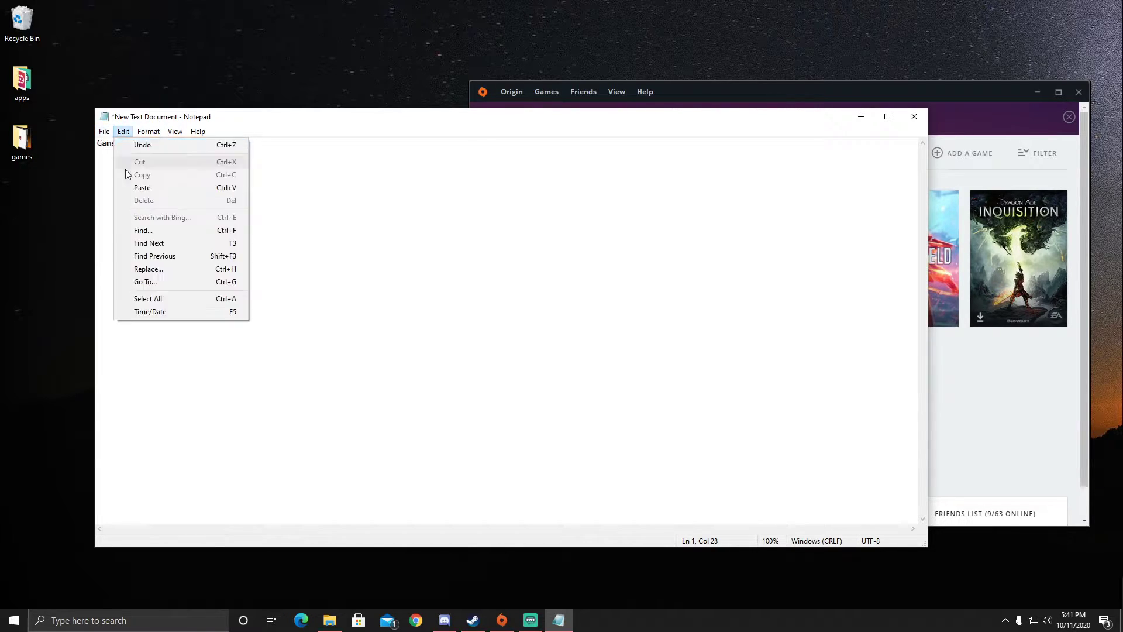
left_click(116, 184)
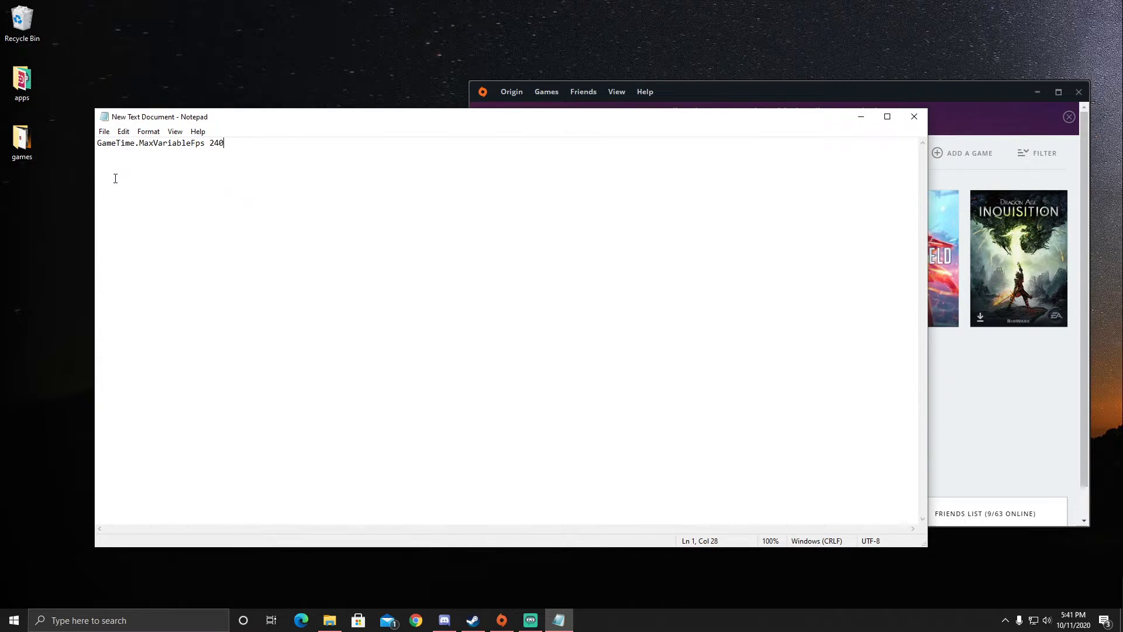
left_click(917, 116)
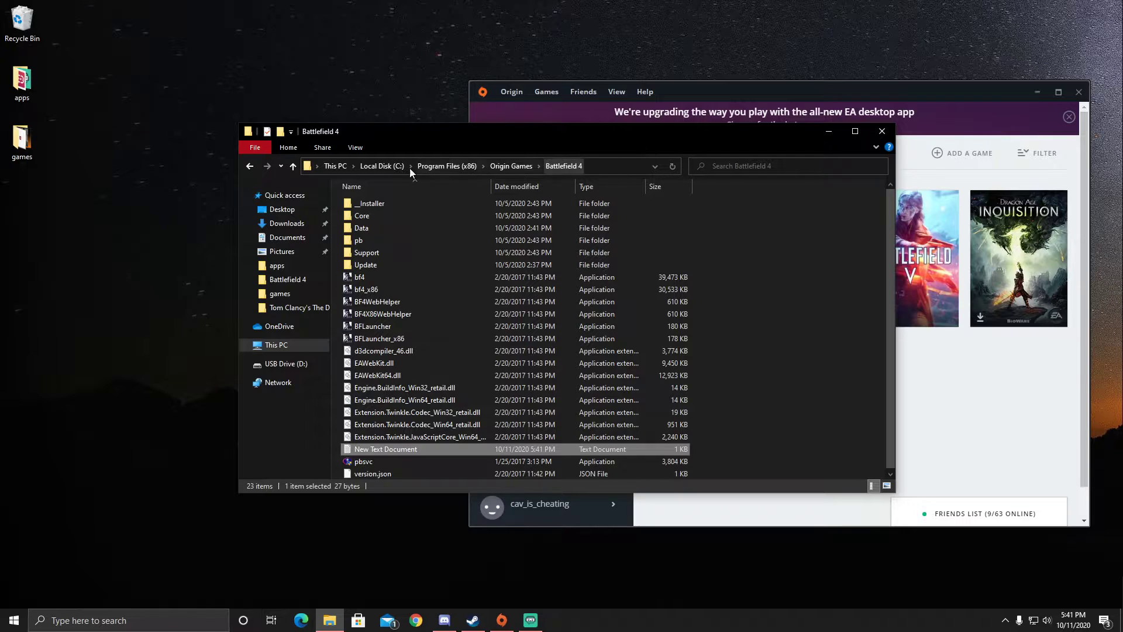
Show file name extensions, then rename New Text Document to user.cfg, accepting the extension change
left_click(354, 148)
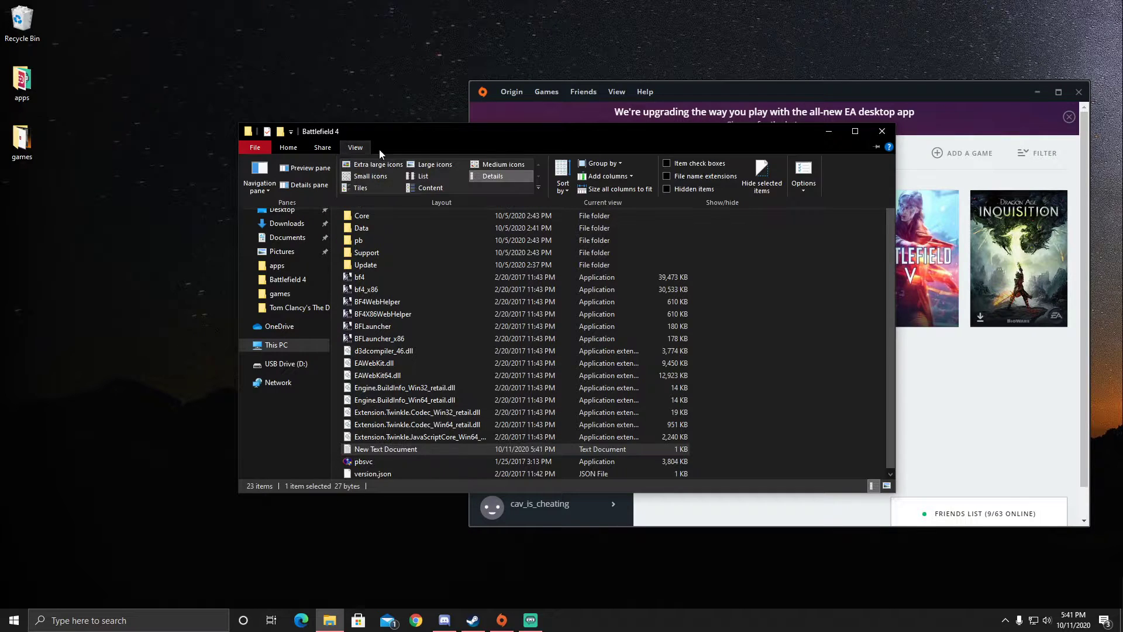
left_click(667, 175)
right_click(422, 446)
left_click(444, 421)
key("End")
key("ctrl+shift+Left")
key("ctrl+a")
key("BackSpace")
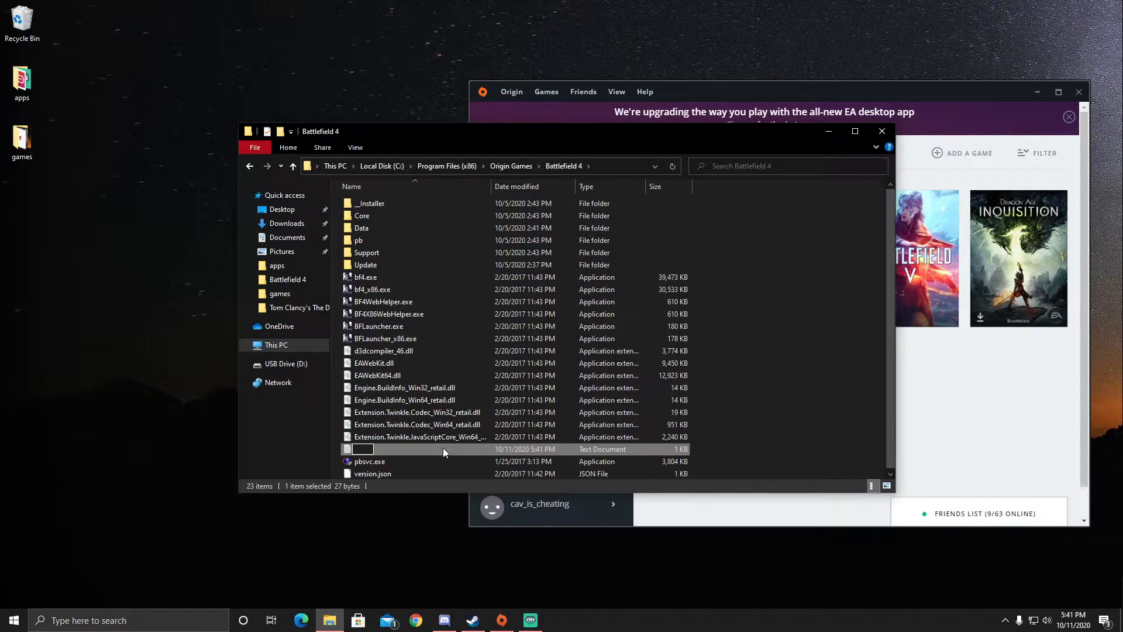
type("user")
type(".cfg")
key("Return")
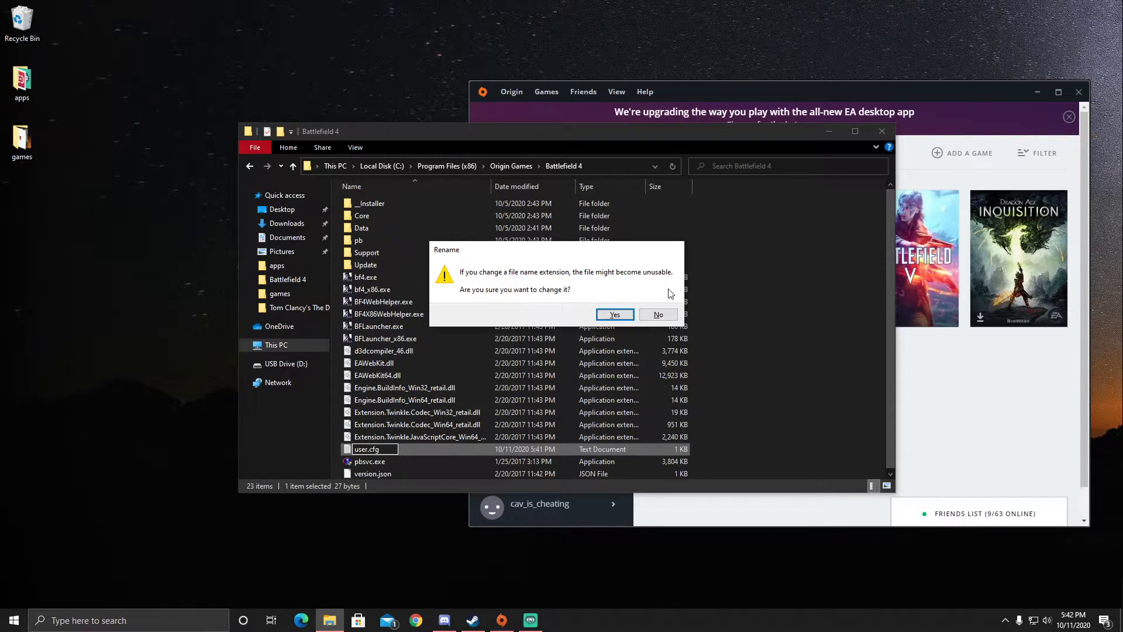
left_click(615, 314)
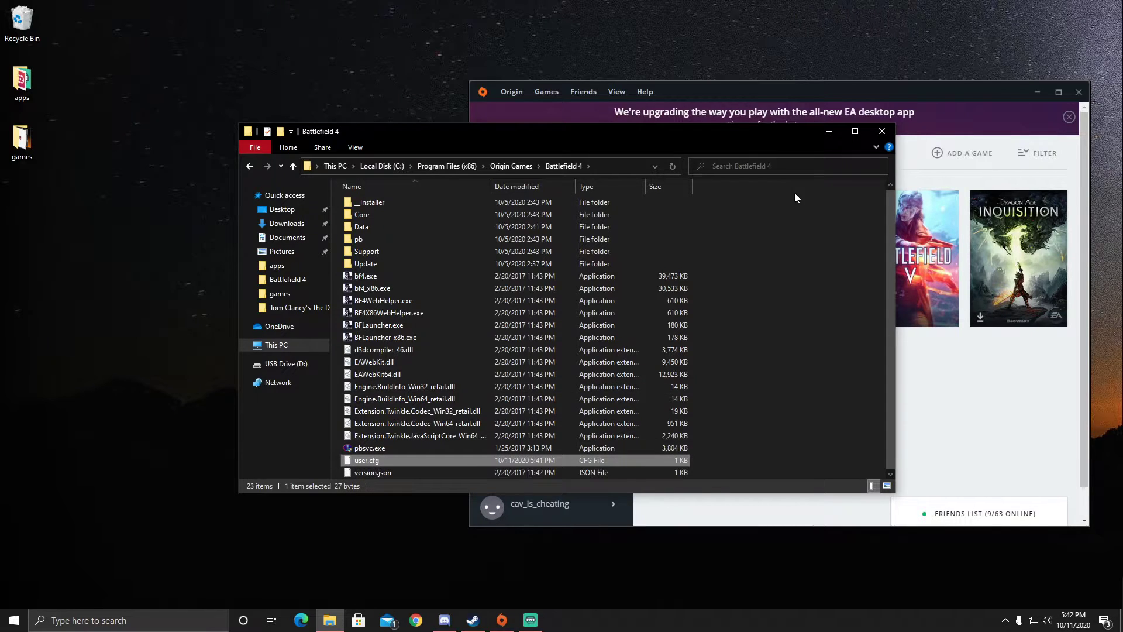
Close the Battlefield 4 folder window and launch Battlefield 4 from Origin's library
left_click(885, 131)
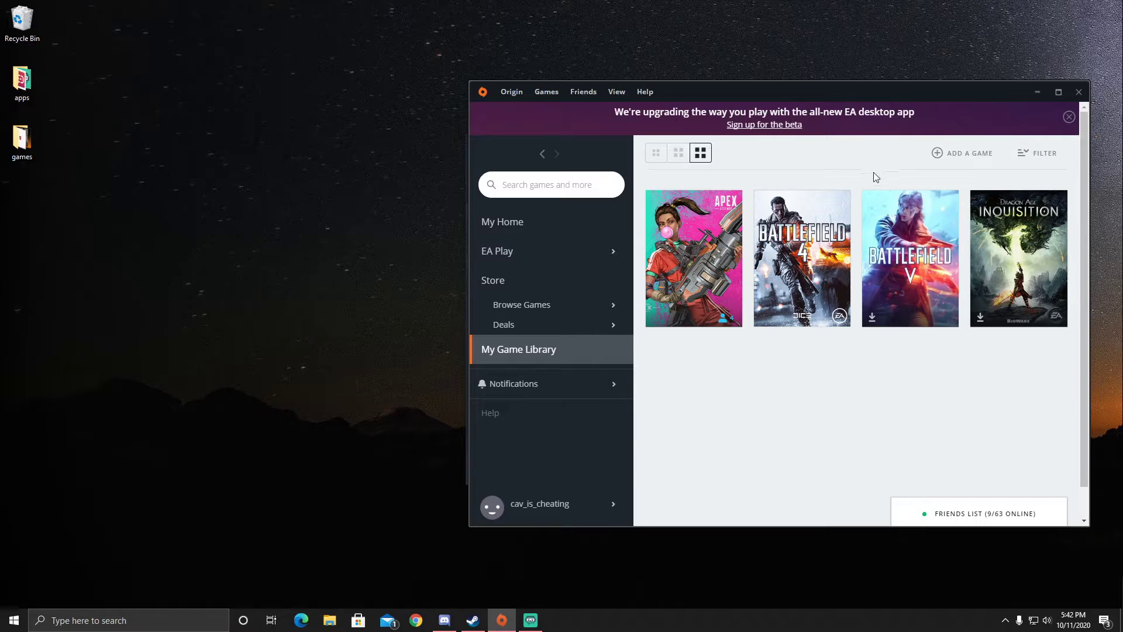
left_click(821, 274)
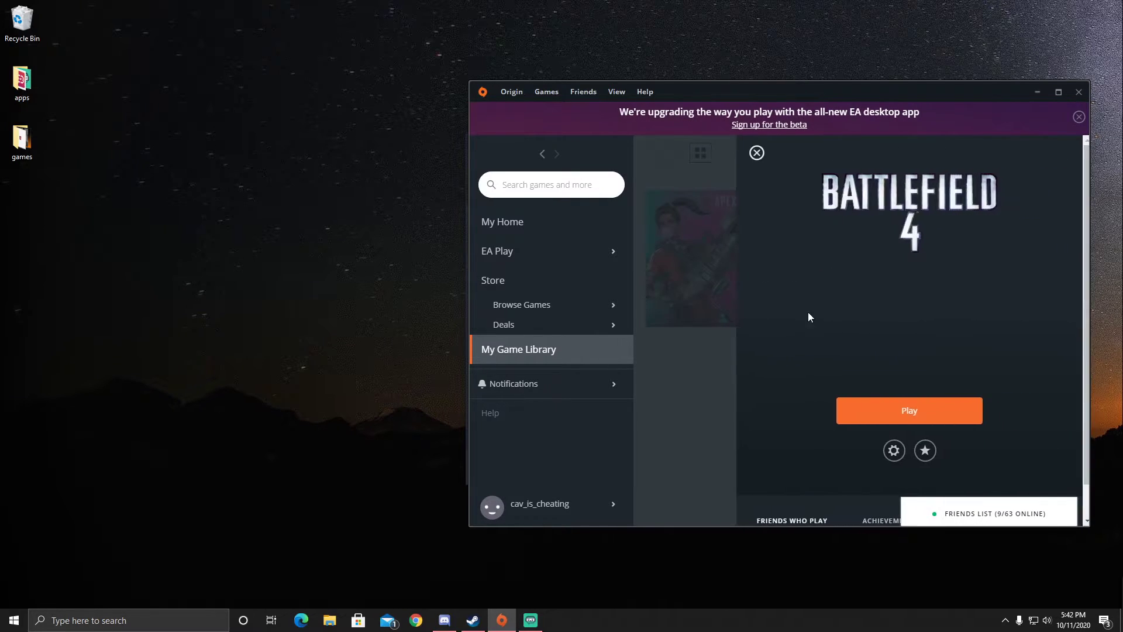
left_click(905, 410)
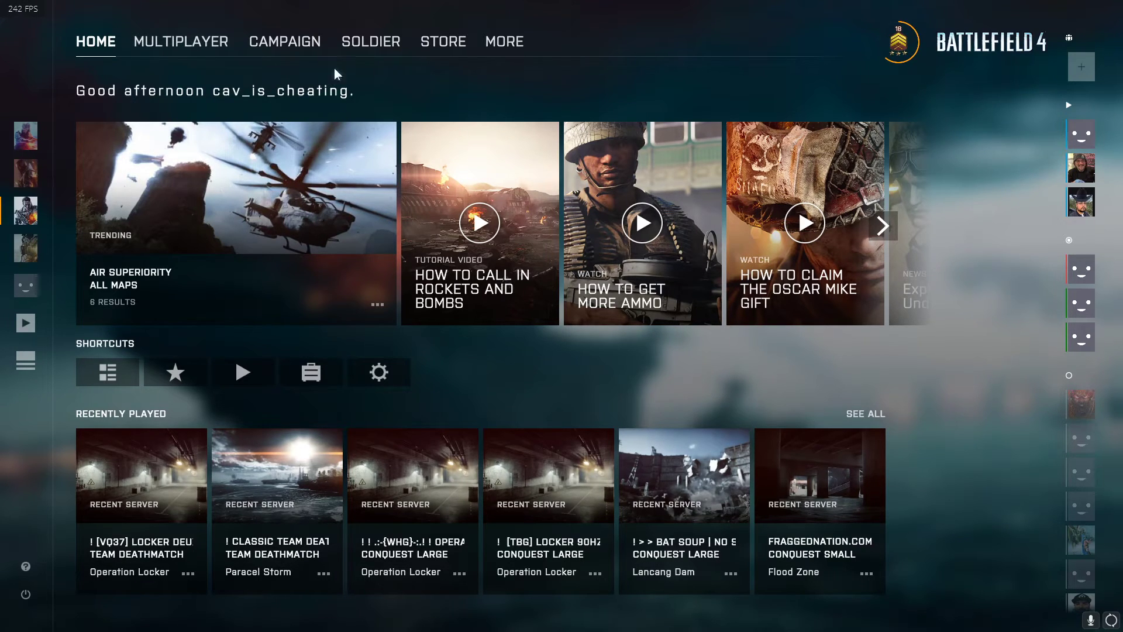
Start the Battlefield 4 campaign, walk down the alley at about 240 FPS, then pause
left_click(265, 42)
left_click(280, 200)
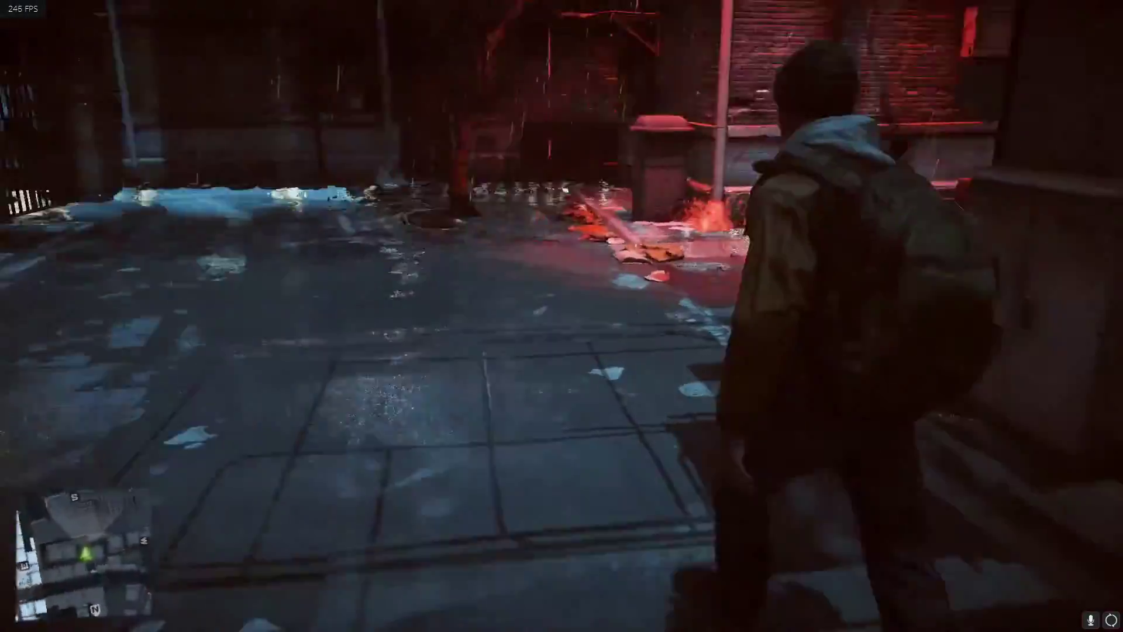
key("w")
key("w")
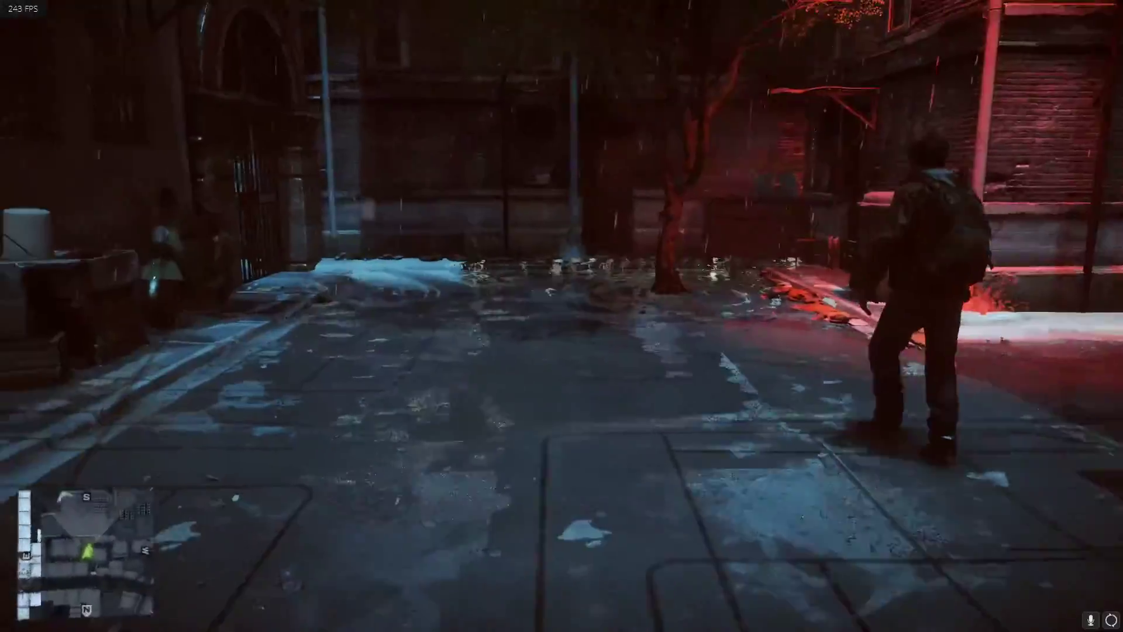
key("w")
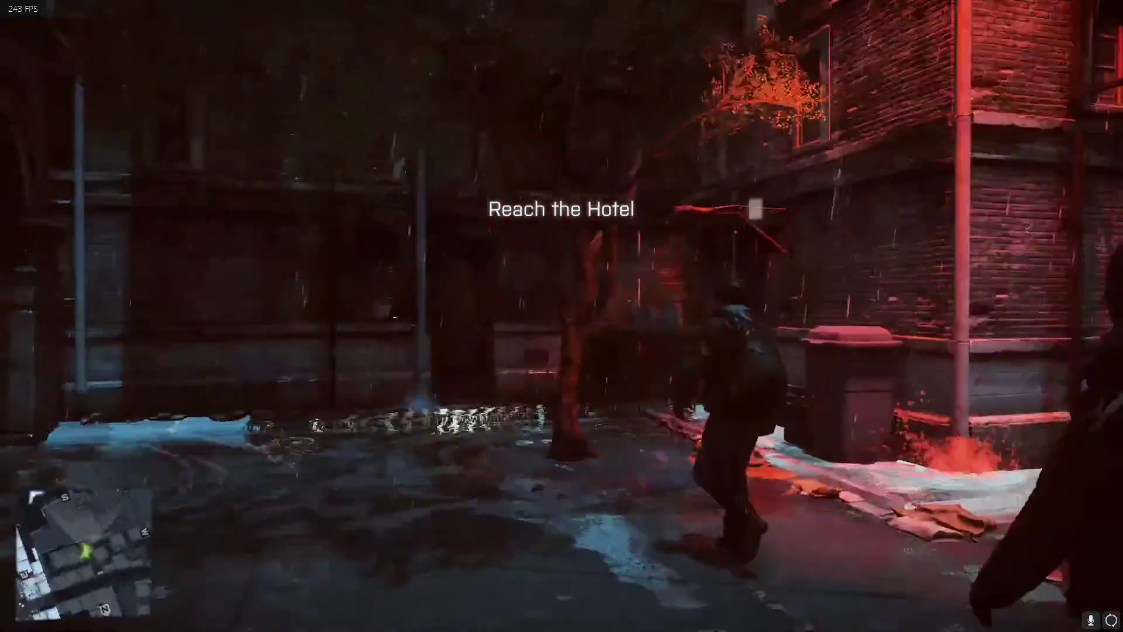
key("w")
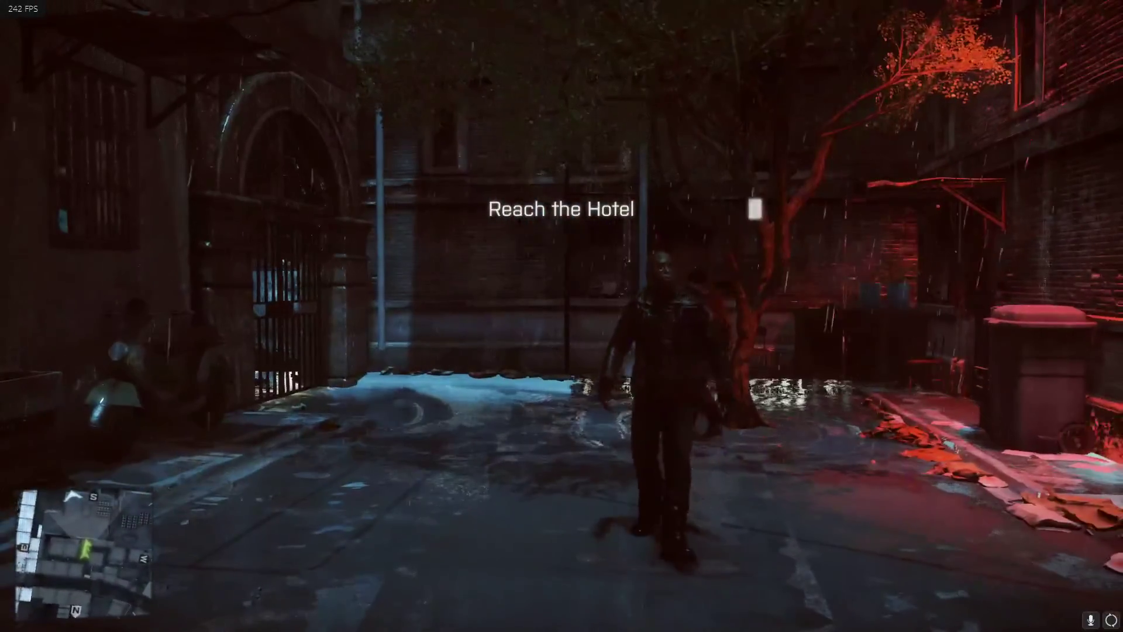
key("Escape")
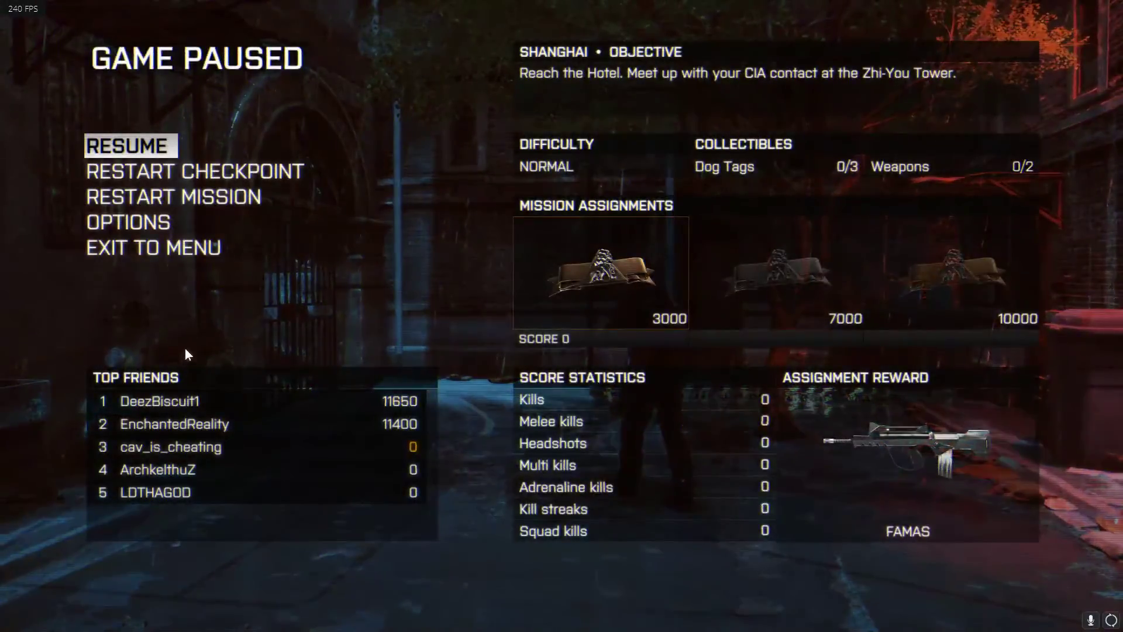